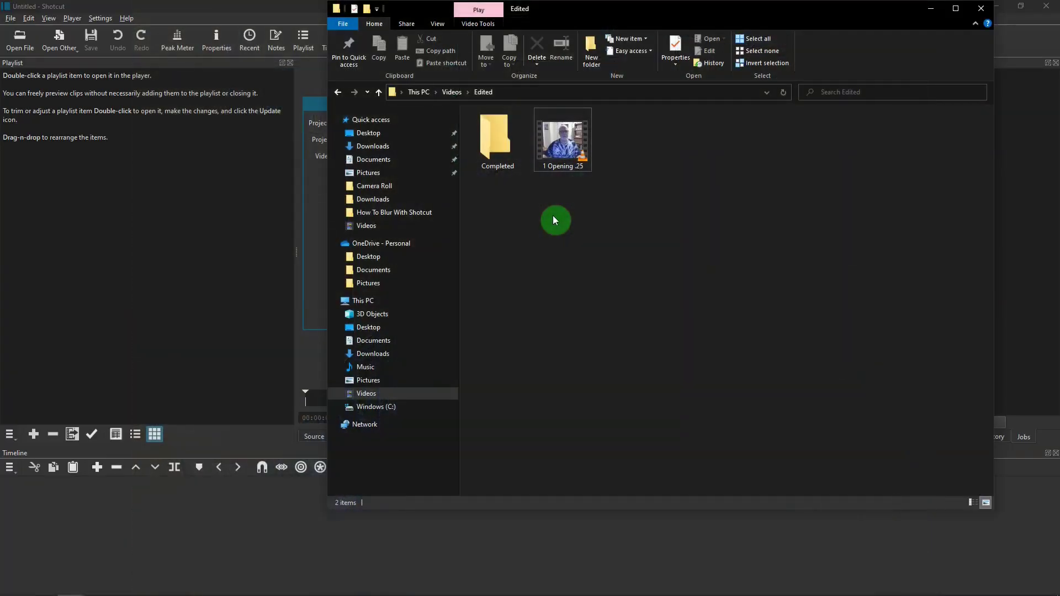
Step: Drag 1 Opening .25.mp4 from File Explorer into Shotcut's Playlist panel
left_click(570, 145)
left_click_drag(570, 145, 84, 155)
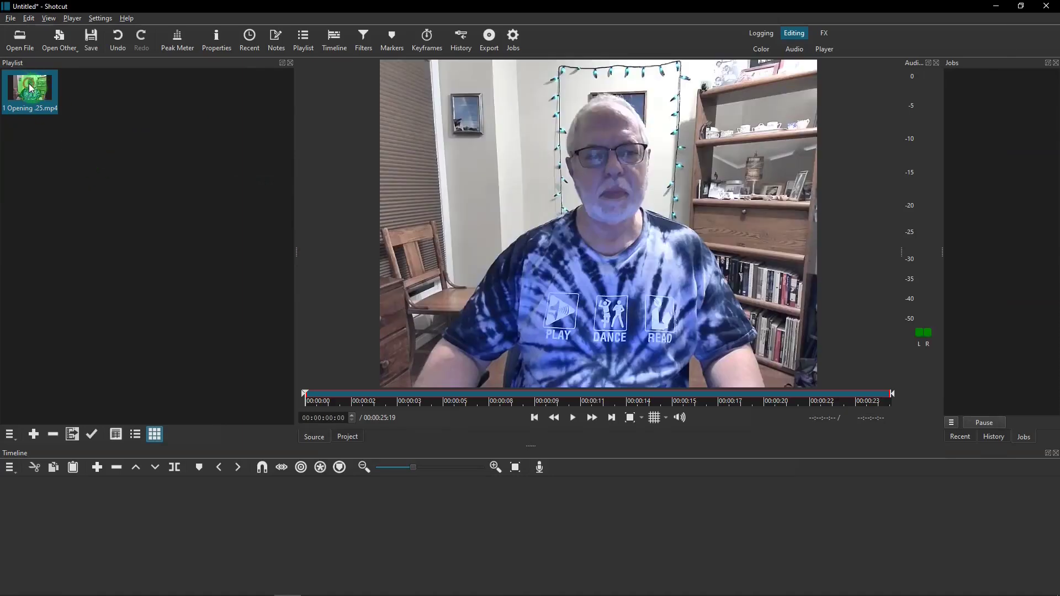
Step: Place the 1 Opening .25.mp4 clip on the timeline track and show its Filters panel
left_click_drag(30, 87, 183, 496)
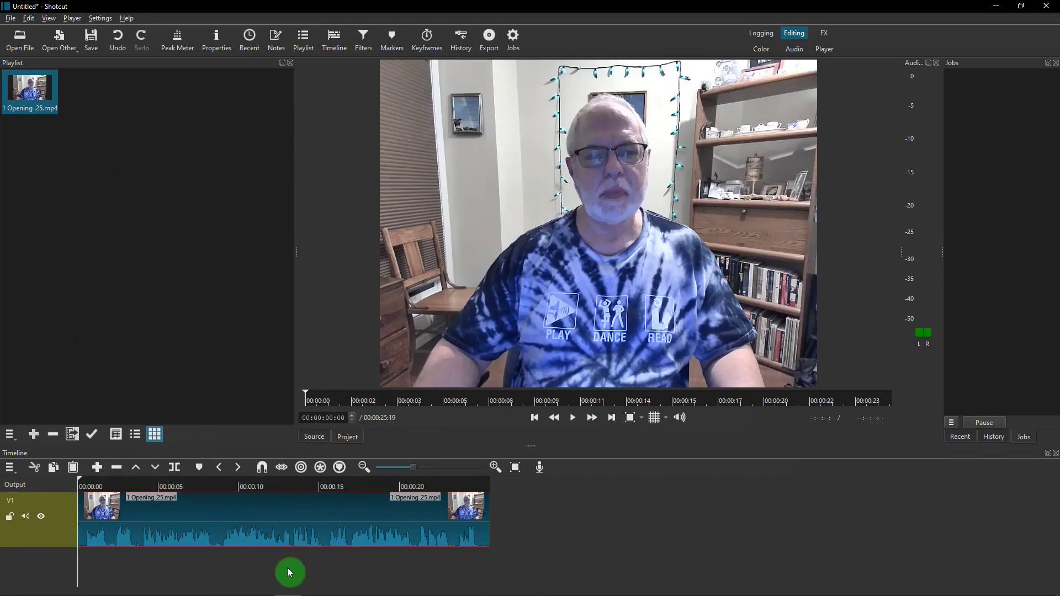
left_click(360, 41)
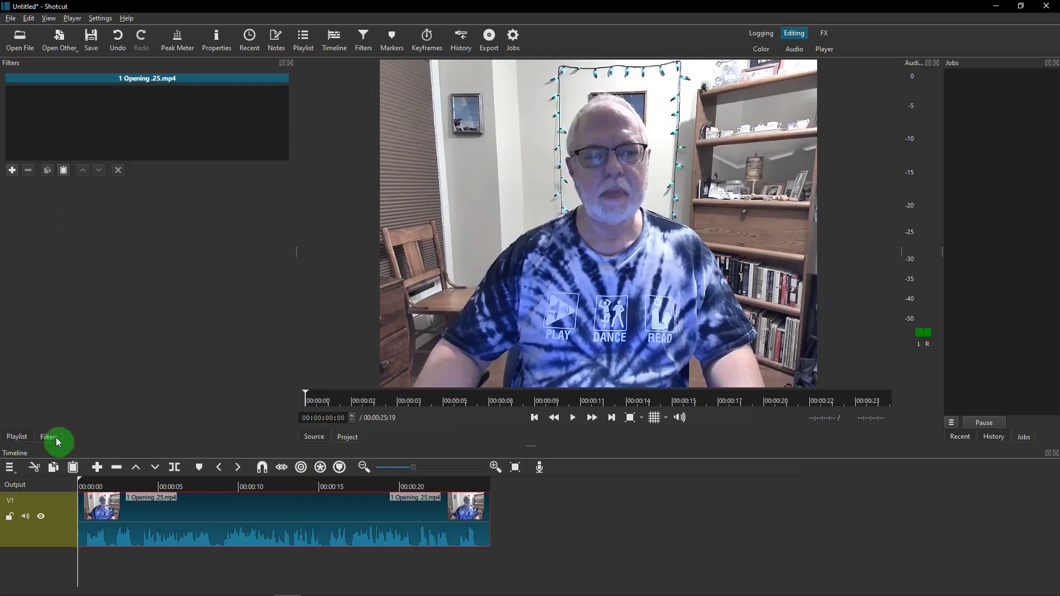
Step: Browse the Video filter list and read the Mask: Simple Shape description
left_click(13, 172)
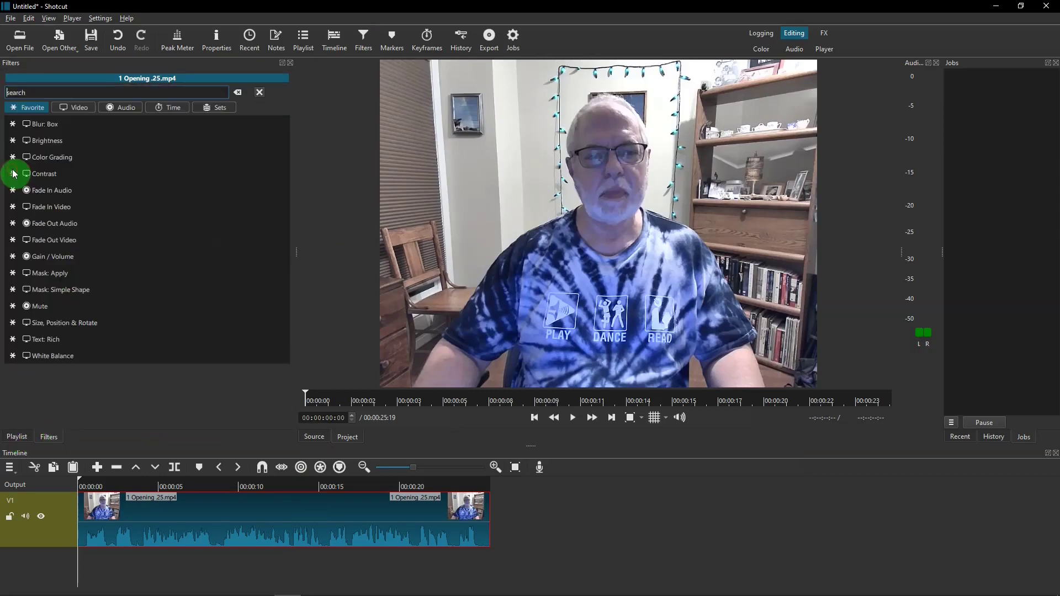
left_click(73, 108)
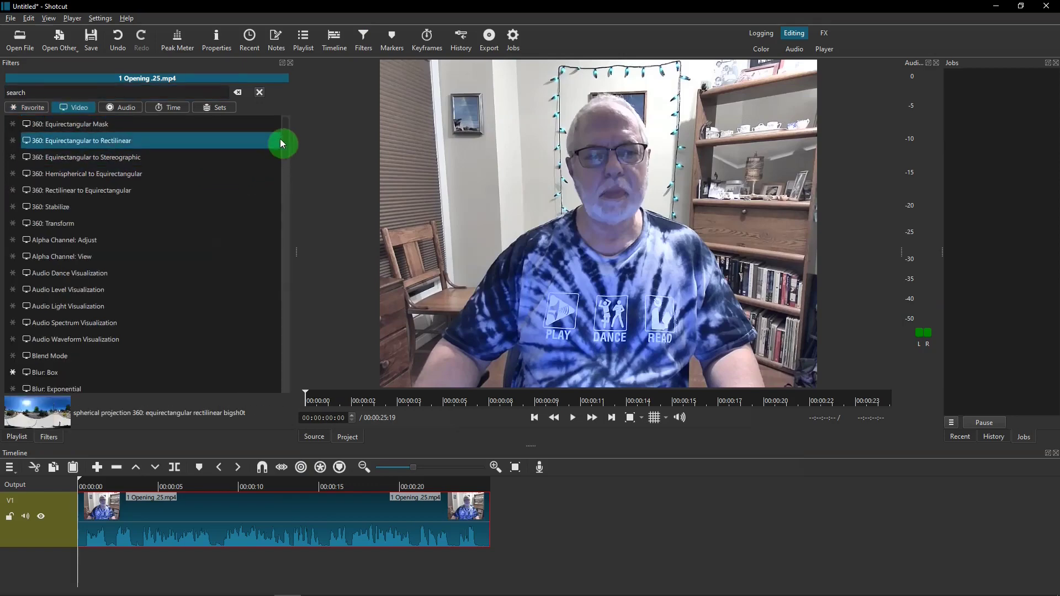
left_click_drag(283, 138, 279, 256)
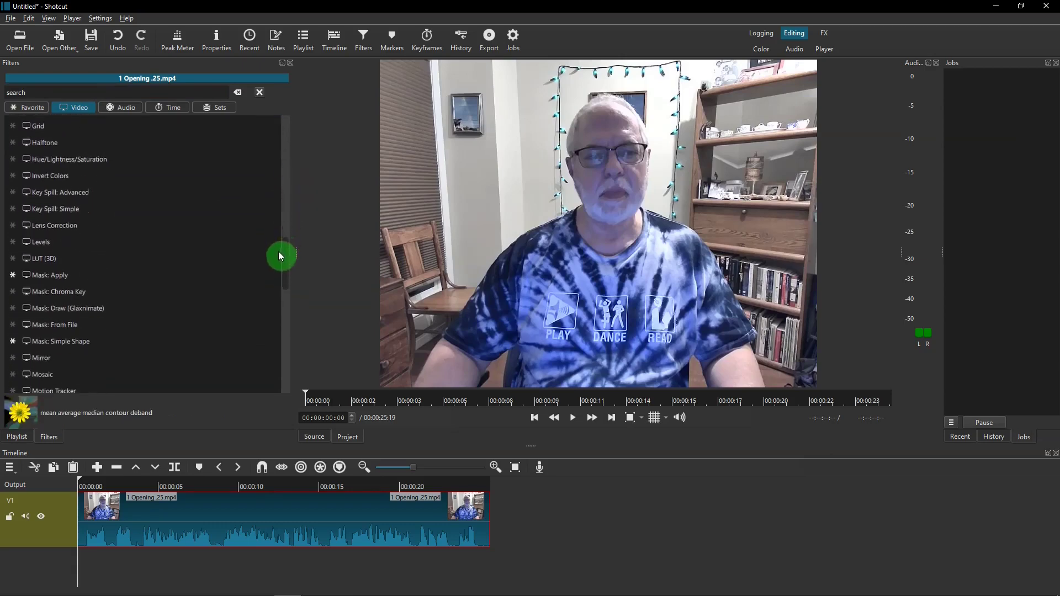
left_click(91, 337)
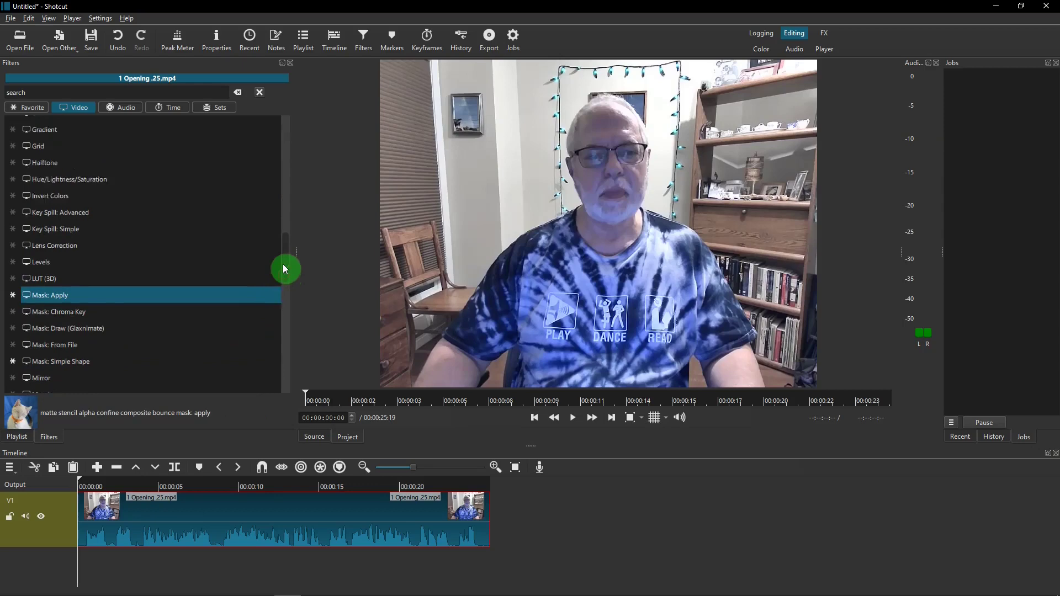
left_click_drag(283, 264, 266, 126)
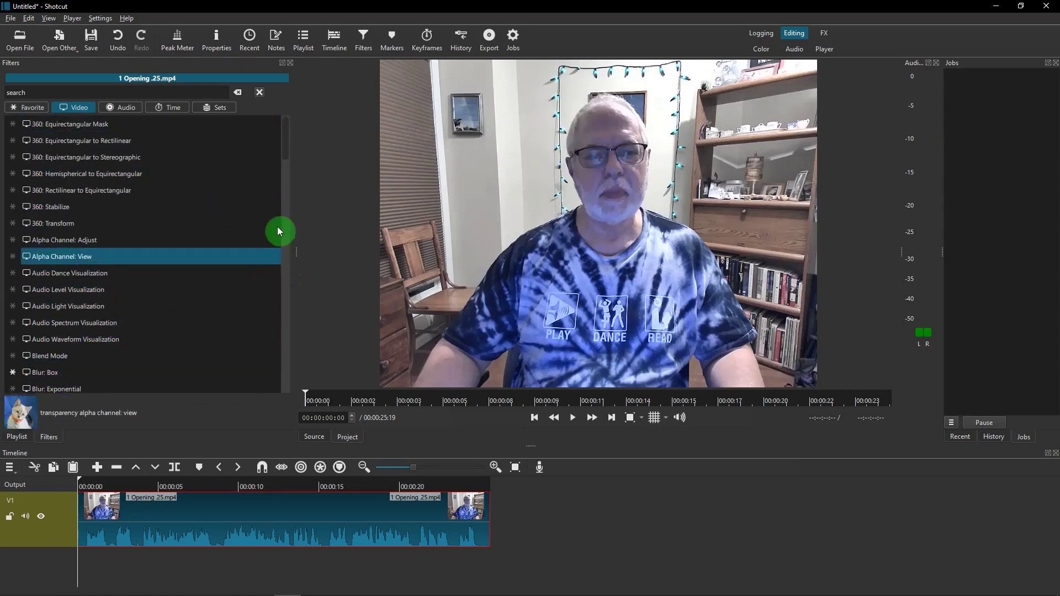
left_click_drag(284, 145, 282, 253)
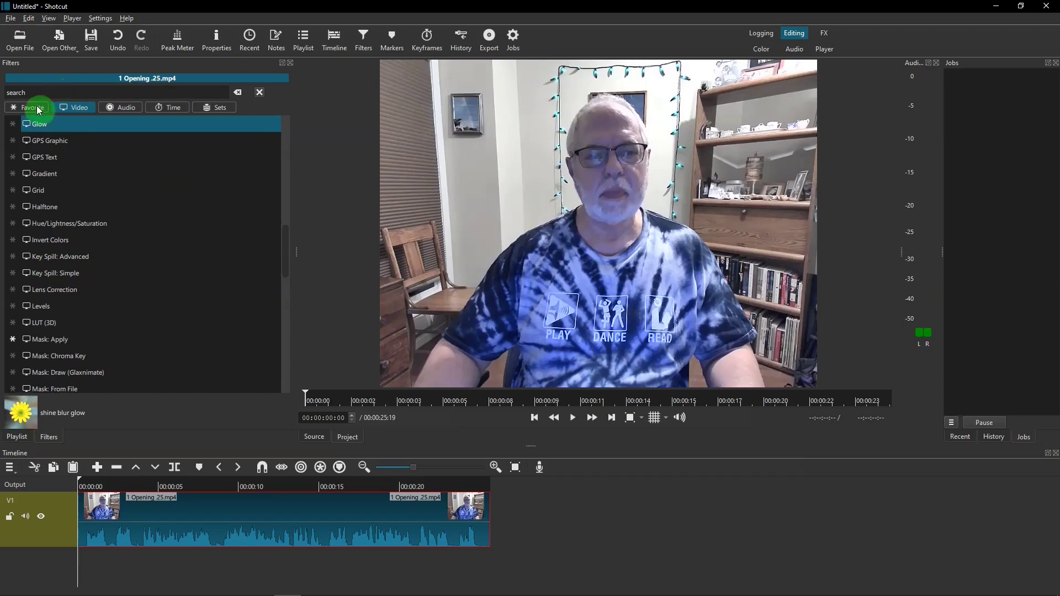
Step: Show the Favorite filters containing Blur: Box, Mask: Simple Shape and Mask: Apply
left_click(37, 109)
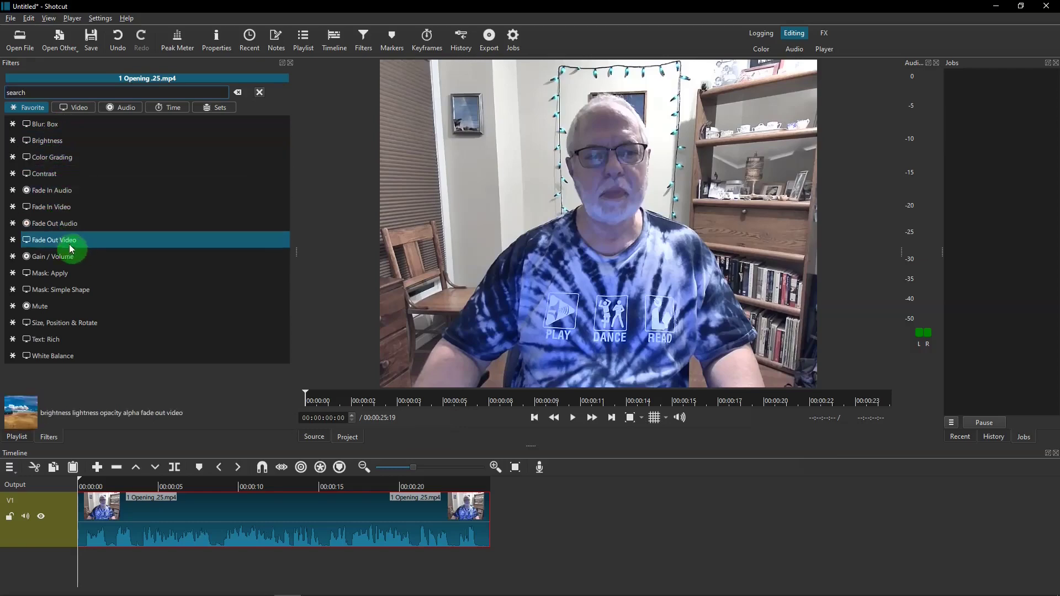
Step: Add Mask: Simple Shape, Blur: Box and Mask: Apply, then display the mask rectangle
left_click(94, 288)
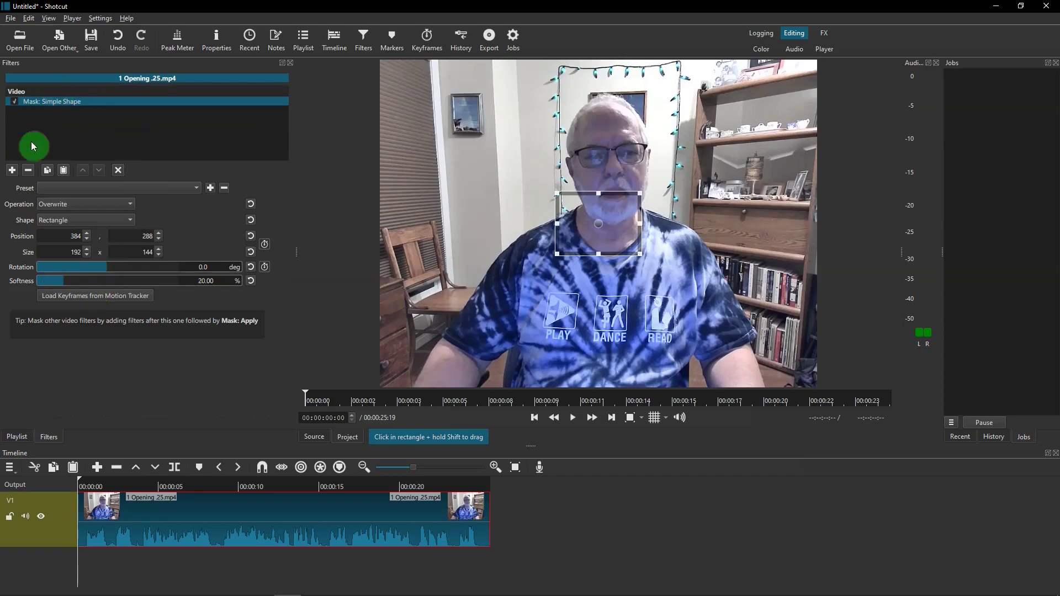
left_click(13, 171)
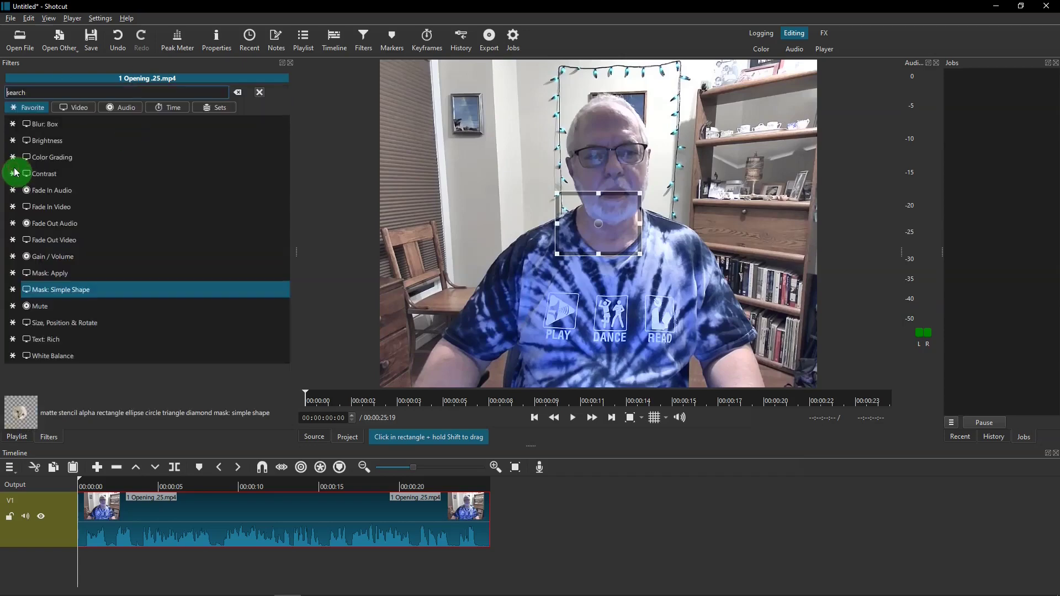
left_click(47, 126)
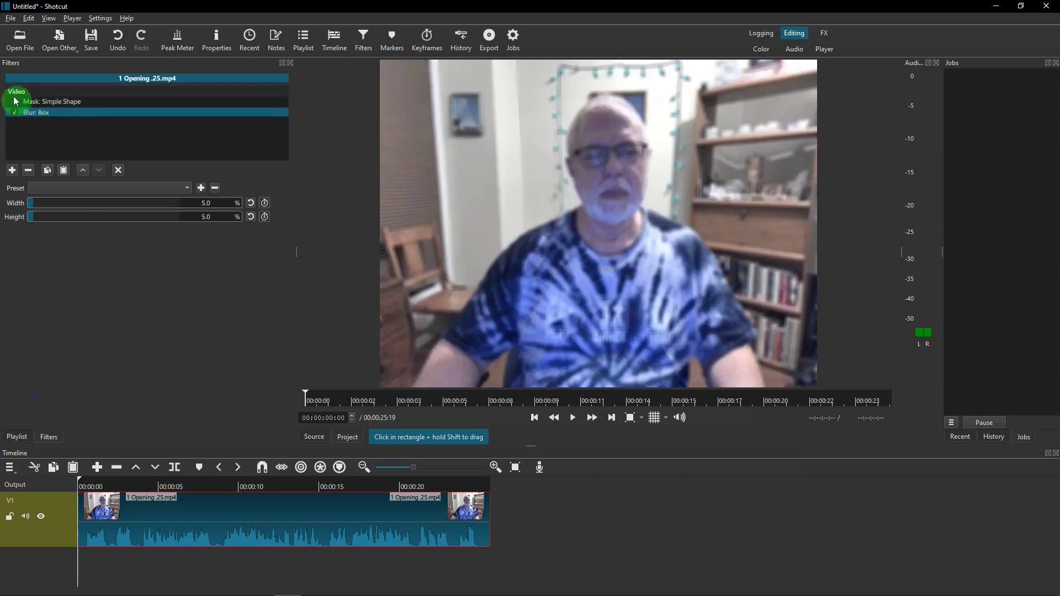
left_click(12, 171)
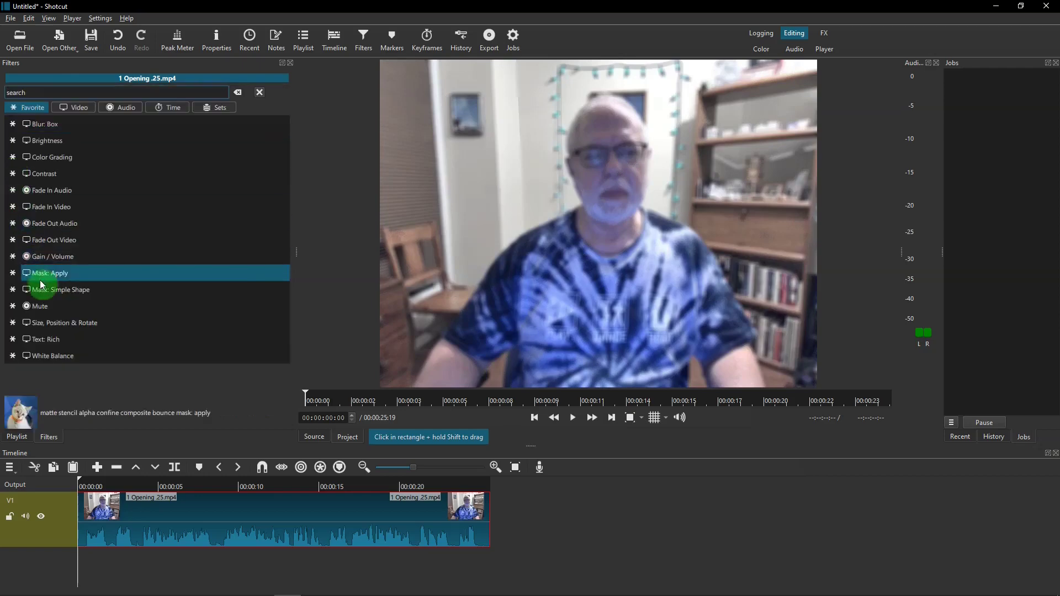
left_click(51, 274)
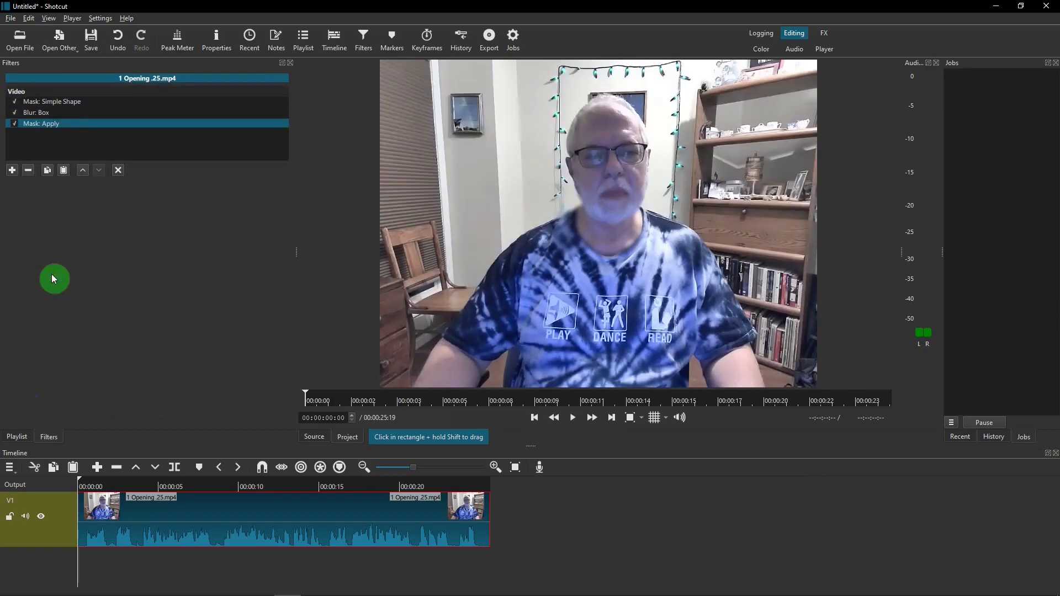
left_click(50, 102)
left_click(528, 267)
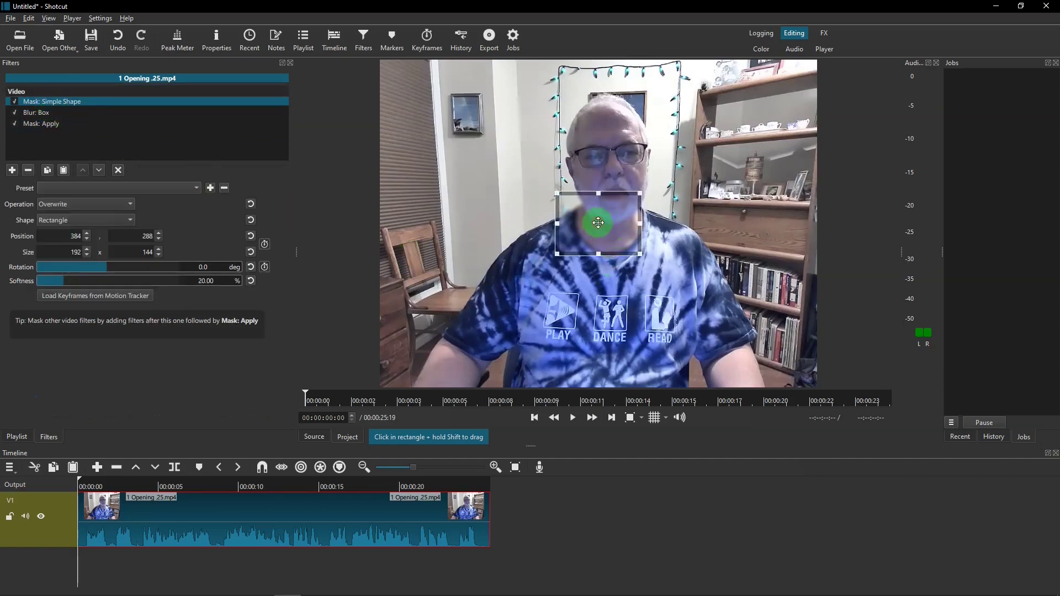
Step: Resize the mask to position 316,480 and size 379x206 over PLAY, DANCE and READ
left_click_drag(598, 223, 603, 279)
left_click(607, 290)
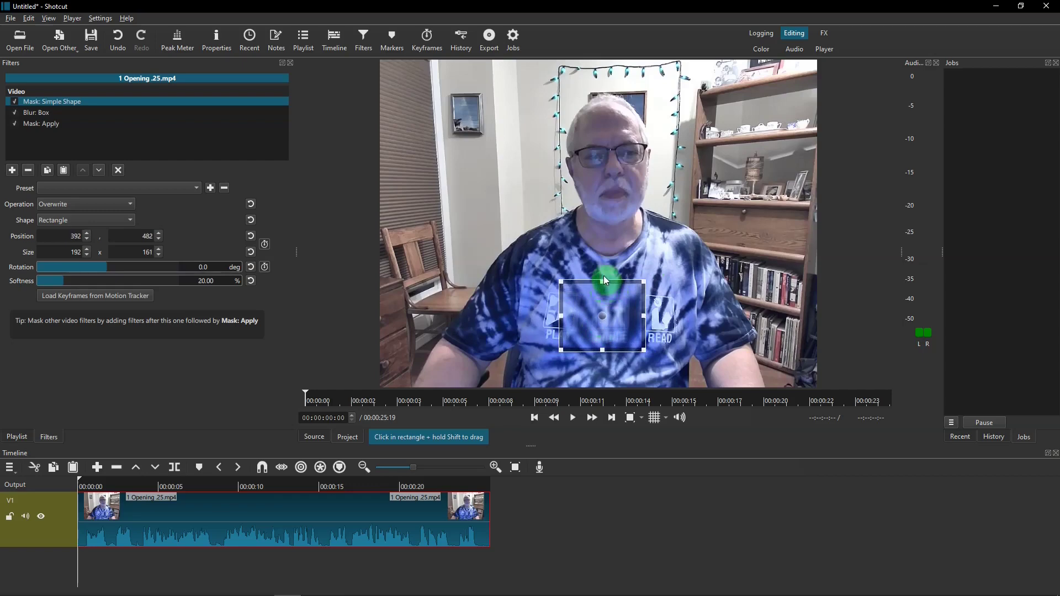
left_click(602, 352)
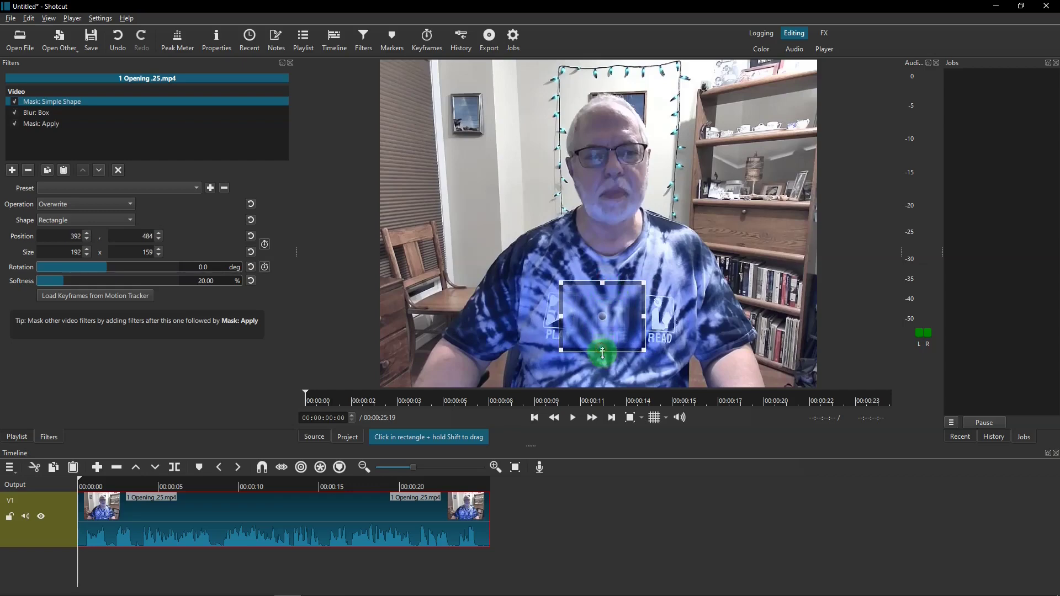
left_click_drag(602, 352, 603, 369)
left_click(569, 343)
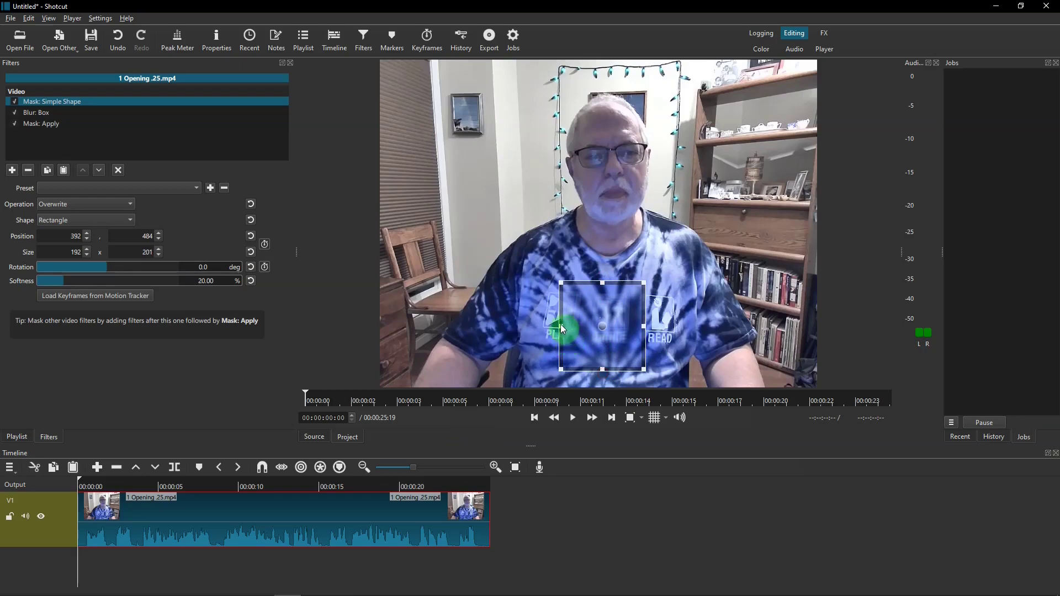
left_click_drag(562, 328, 525, 321)
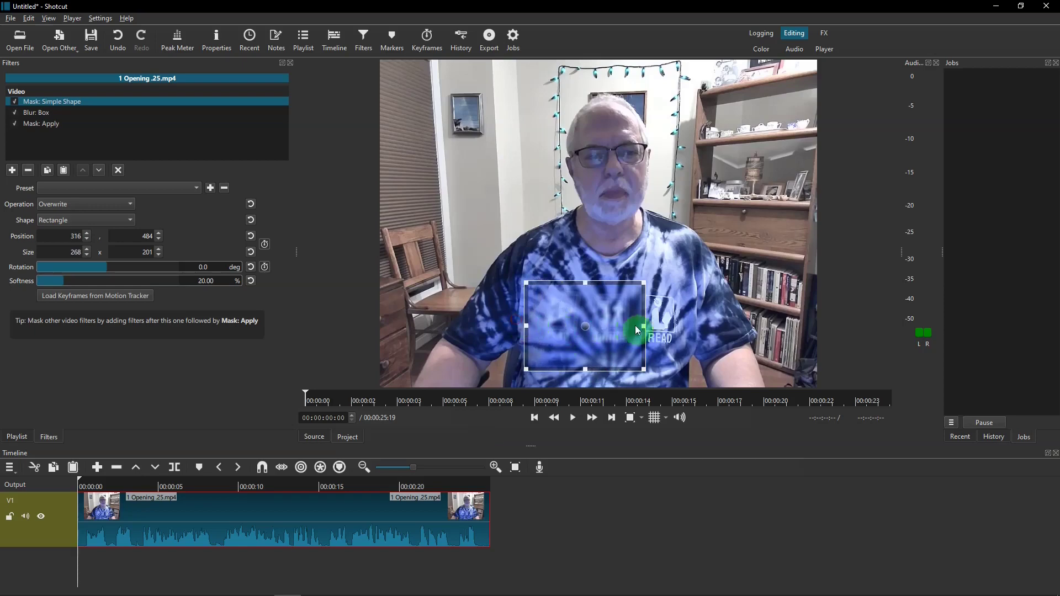
left_click_drag(644, 326, 701, 327)
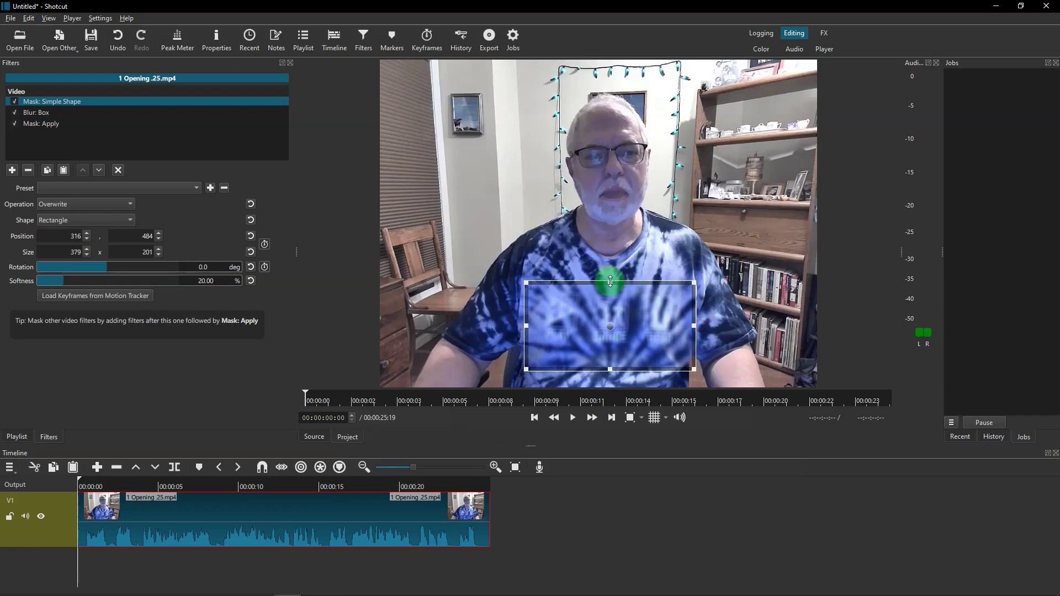
left_click_drag(611, 281, 611, 277)
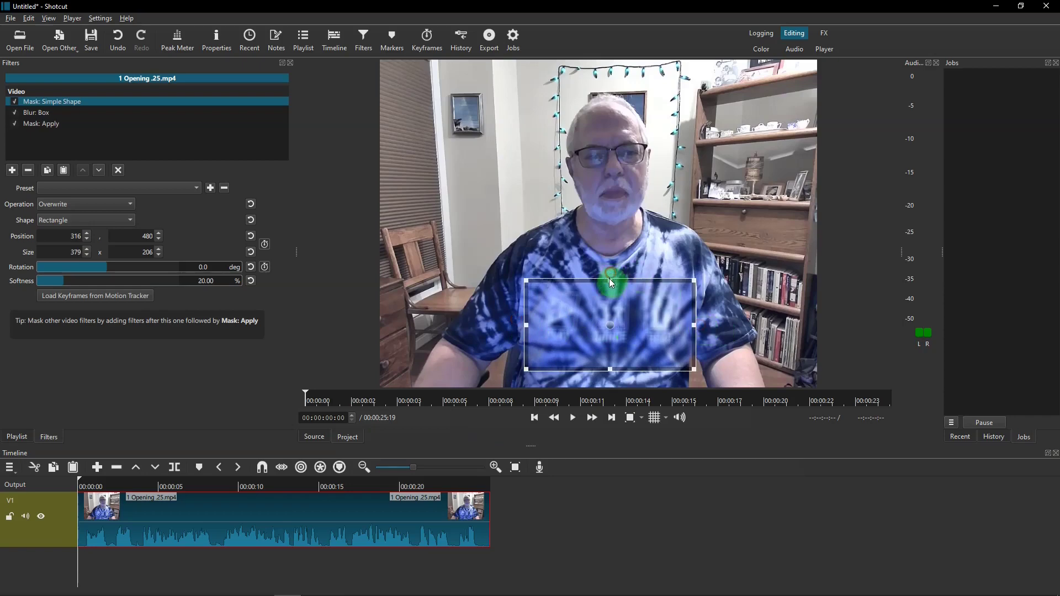
left_click(342, 227)
left_click(131, 221)
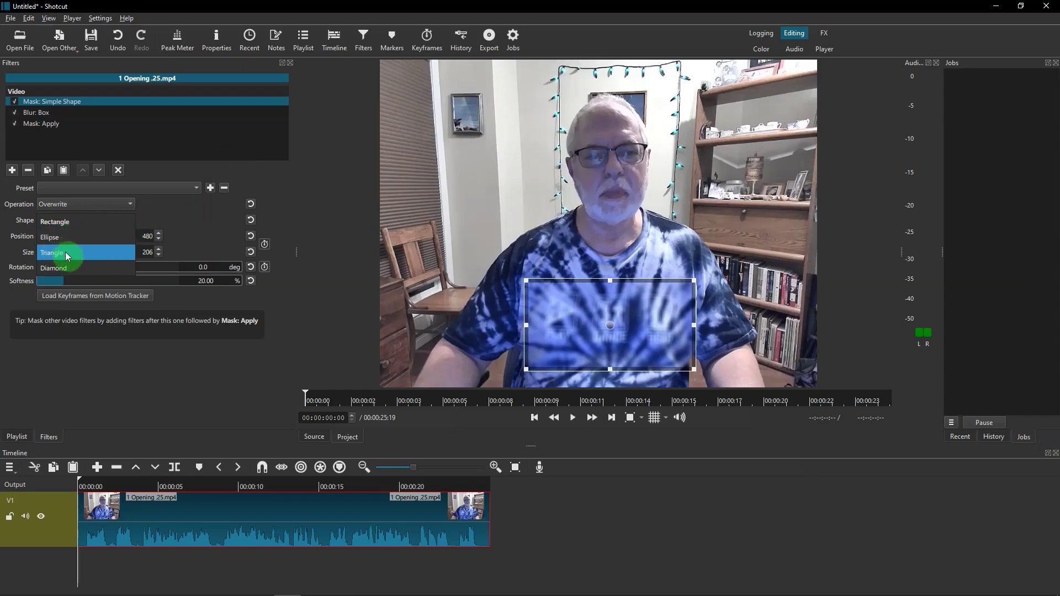
left_click(145, 208)
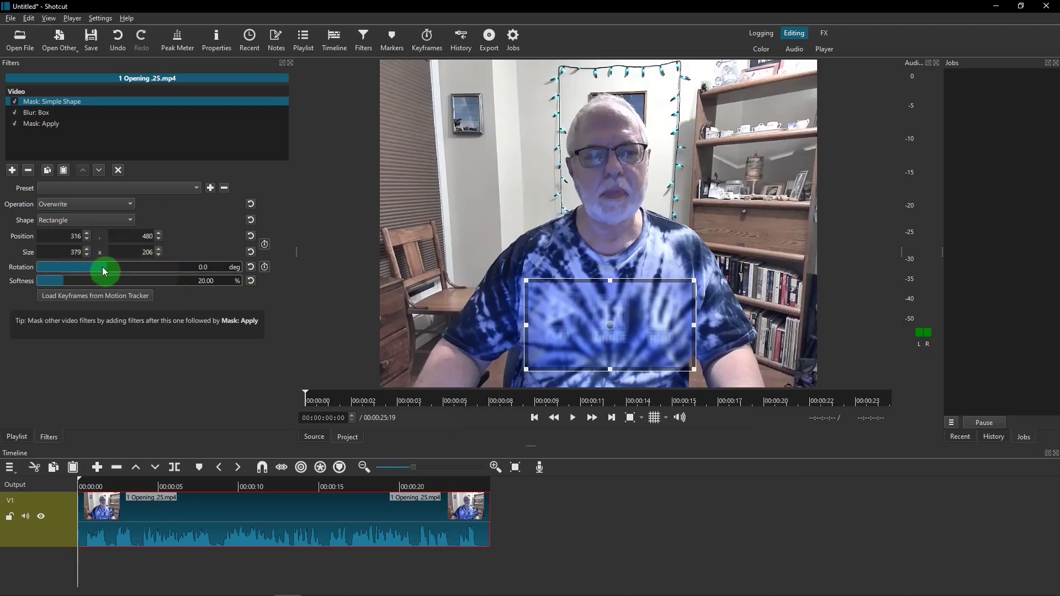
left_click_drag(104, 267, 75, 282)
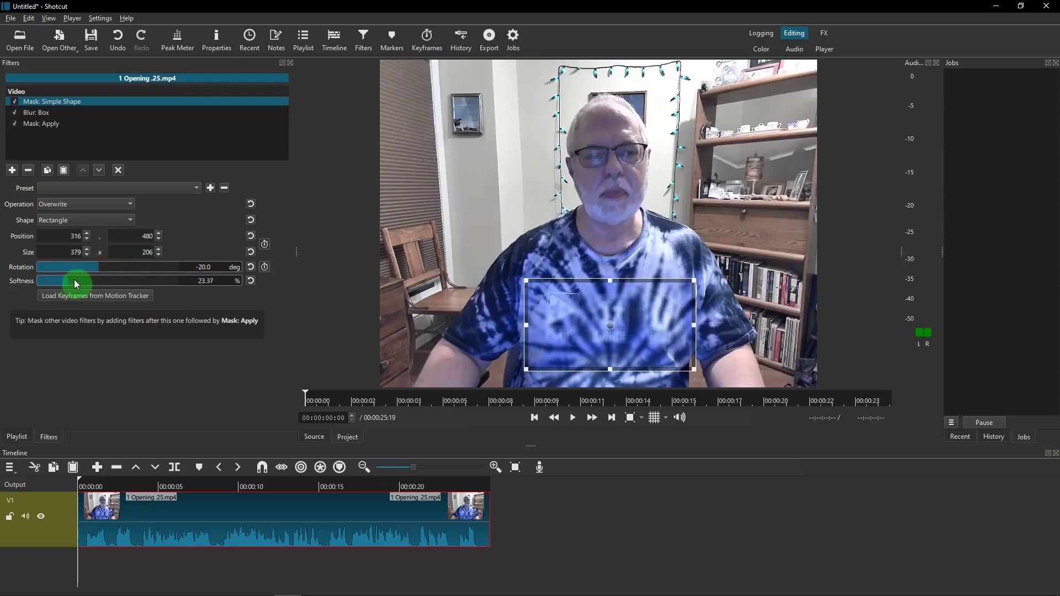
left_click_drag(143, 281, 75, 281)
left_click(251, 268)
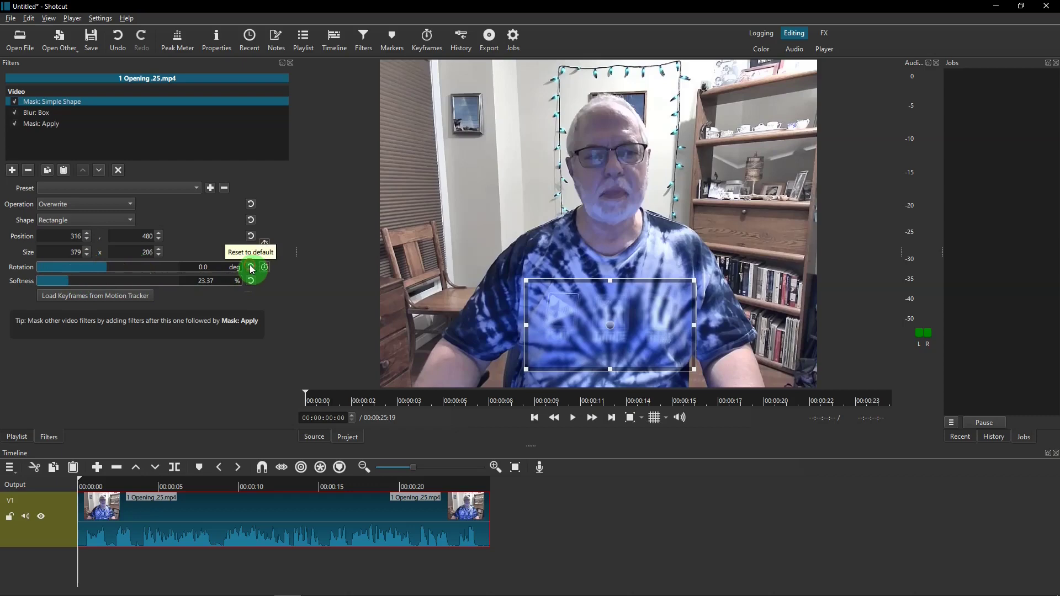
left_click(251, 281)
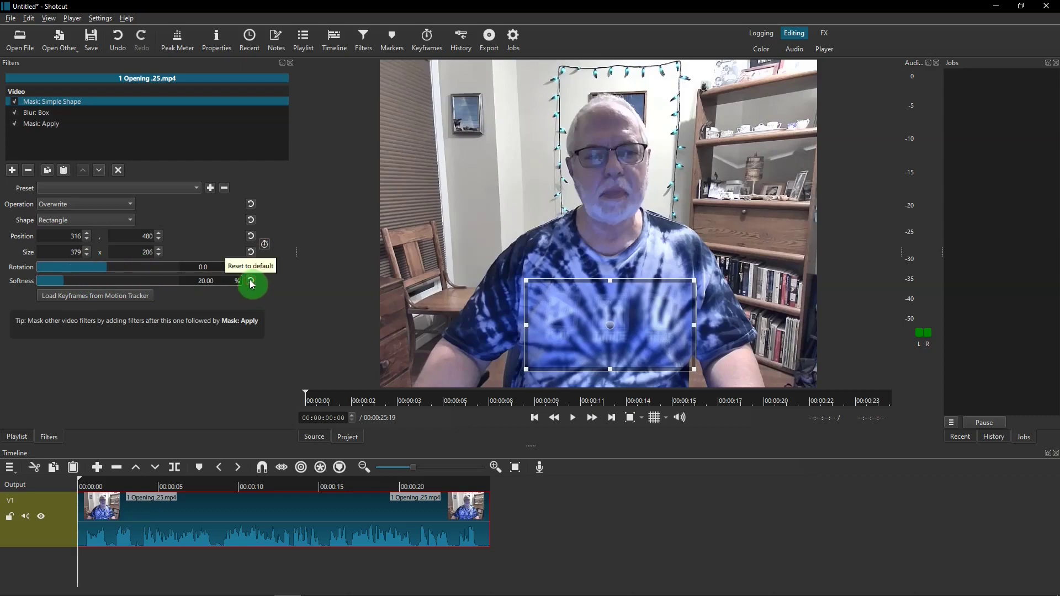
Step: Set the Blur: Box filter to 37.4% width and 28.8% height
left_click(40, 113)
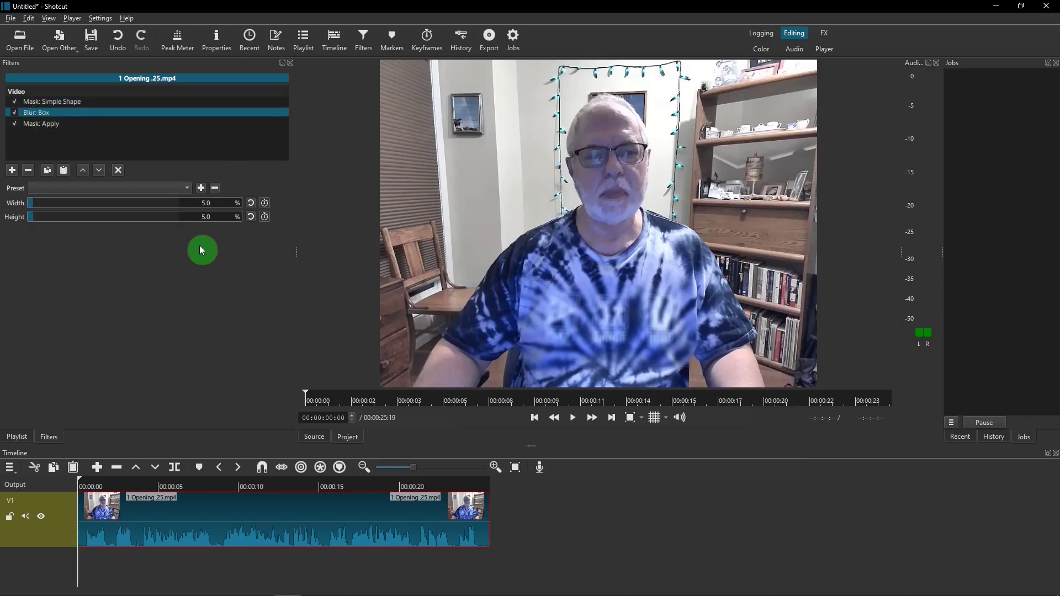
left_click(32, 202)
left_click_drag(34, 203, 86, 208)
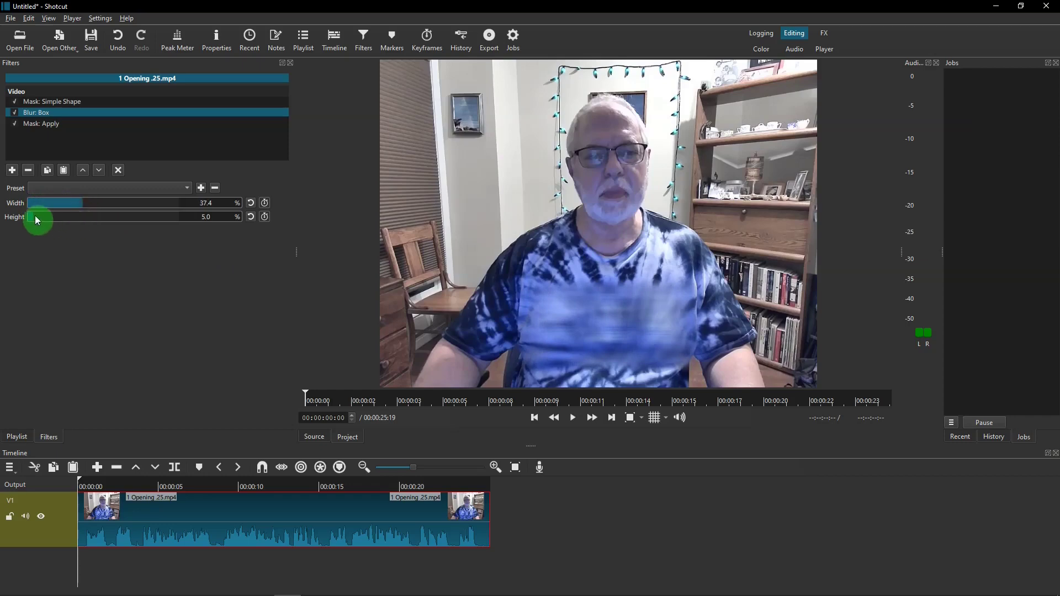
left_click_drag(34, 216, 72, 225)
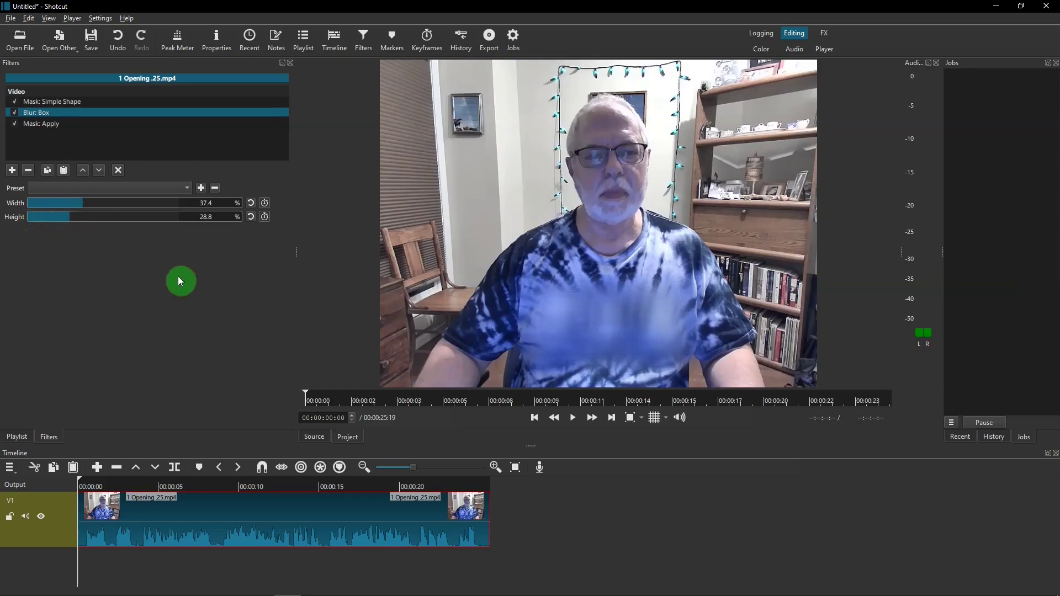
Step: Select the Mask: Apply filter to check the blurred shirt lettering
left_click(35, 123)
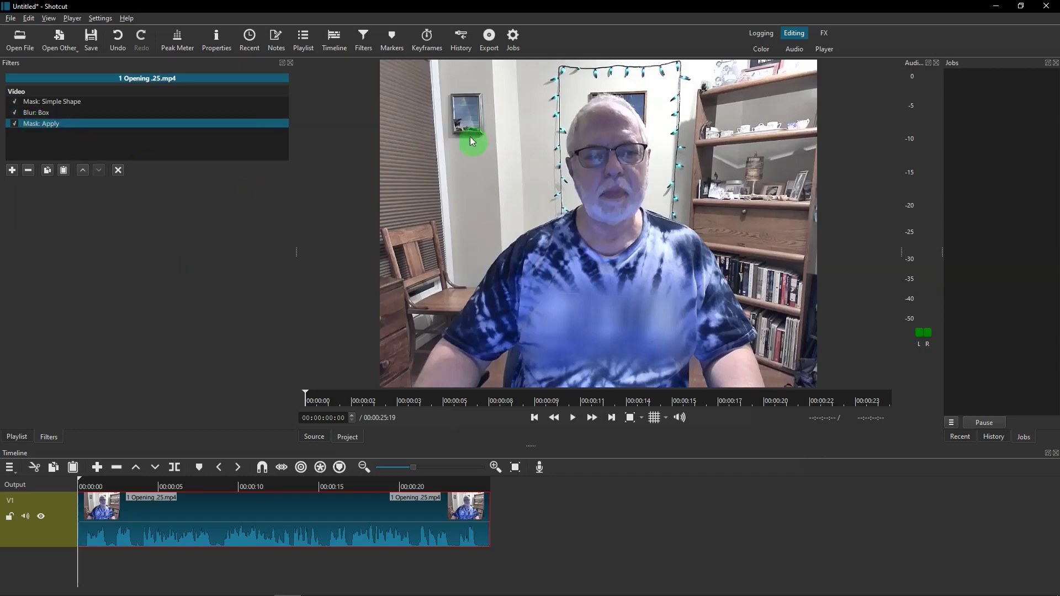